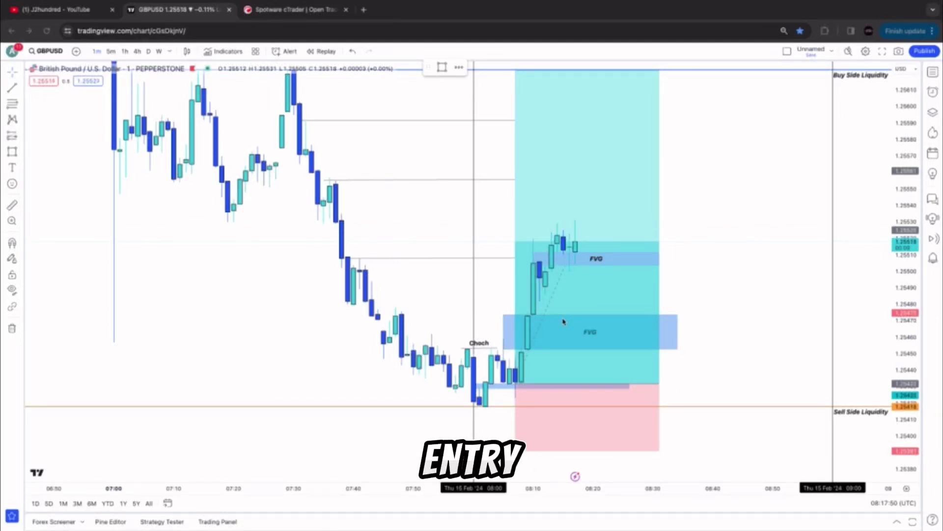
Examine the change of character, the fair value gaps and the long position's entry area on the GBPUSD 1-minute chart.
{"action": "scroll", "coordinate": [757, 295], "scroll_direction": "down", "scroll_amount": 3}
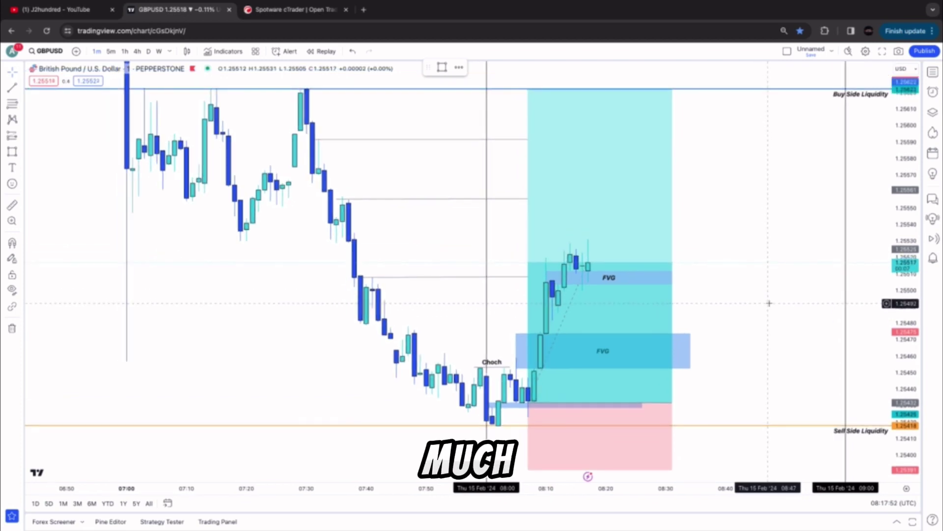
{"action": "scroll", "coordinate": [806, 278], "scroll_direction": "up", "scroll_amount": 2}
{"action": "left_click_drag", "start_coordinate": [777, 301], "coordinate": [820, 299]}
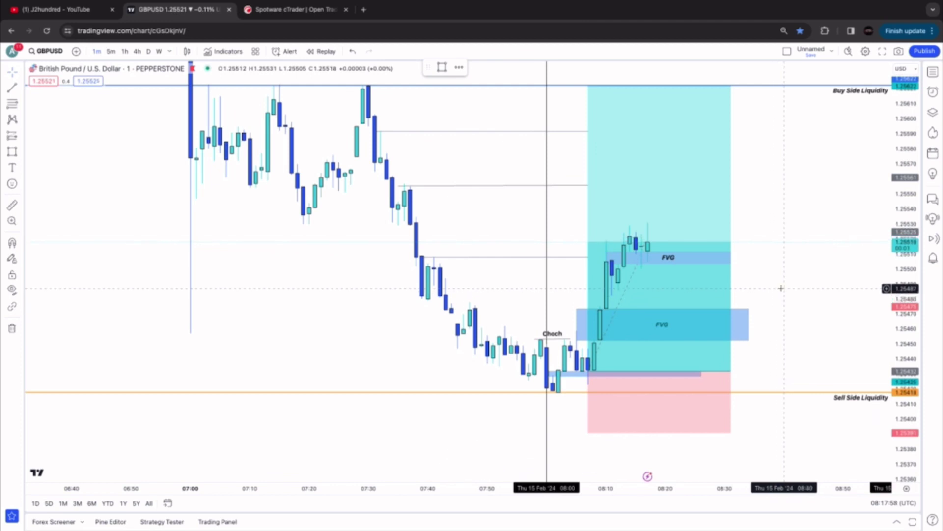
{"action": "left_click_drag", "start_coordinate": [779, 288], "coordinate": [772, 323]}
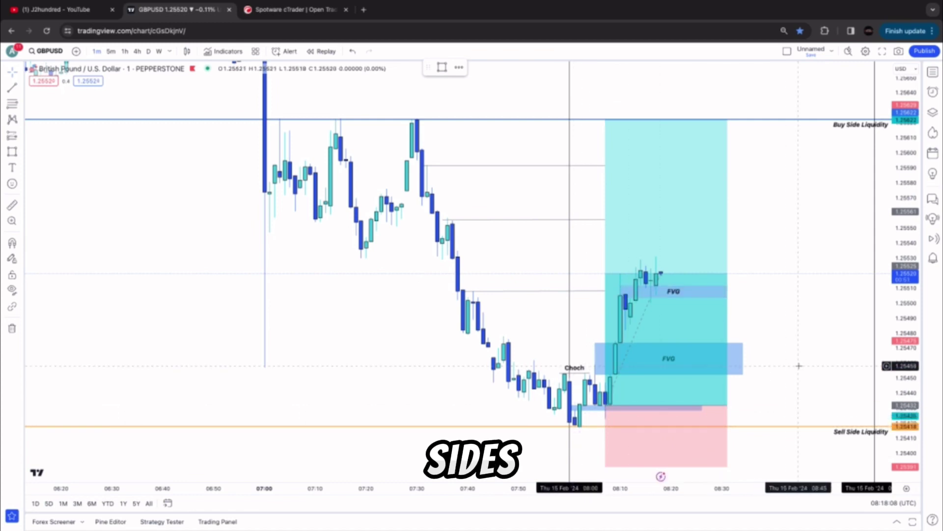
{"action": "left_click_drag", "start_coordinate": [906, 357], "coordinate": [906, 189]}
{"action": "left_click_drag", "start_coordinate": [821, 299], "coordinate": [801, 165]}
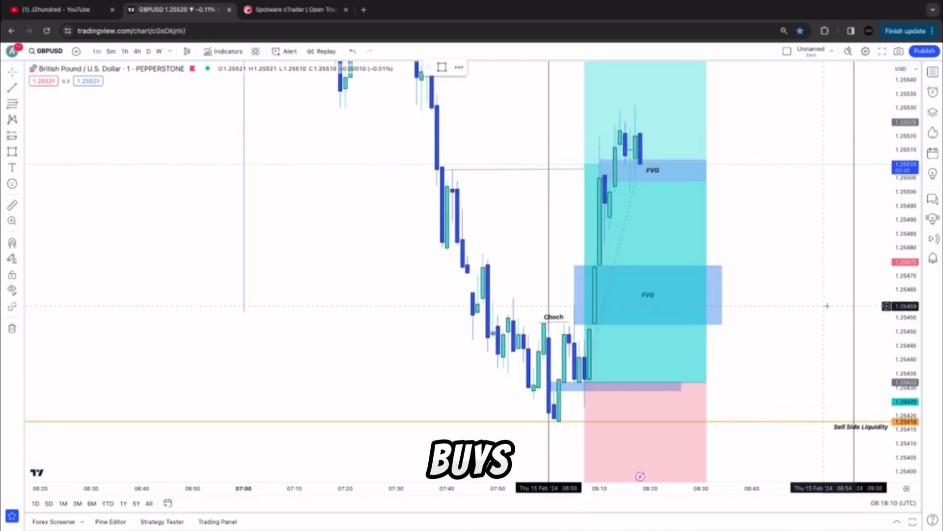
{"action": "left_click_drag", "start_coordinate": [905, 209], "coordinate": [870, 305]}
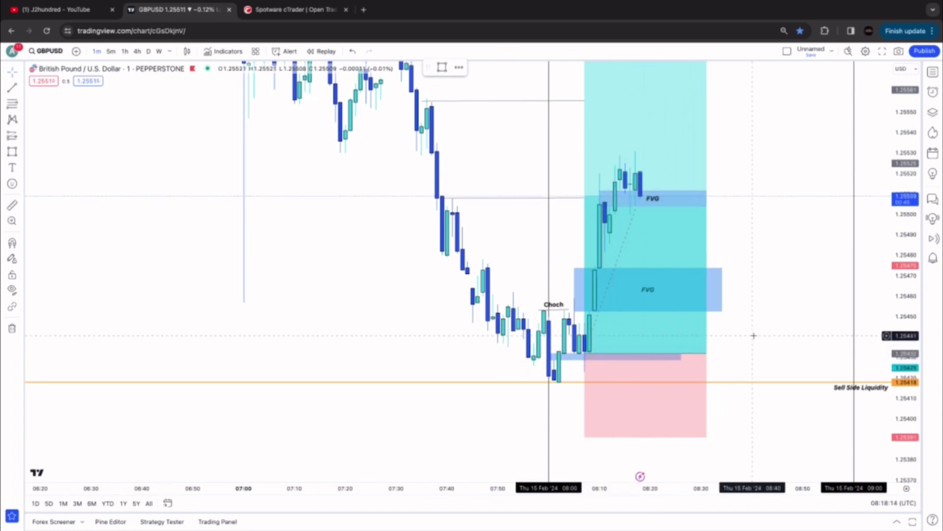
{"action": "scroll", "coordinate": [421, 326], "scroll_direction": "up", "scroll_amount": 2}
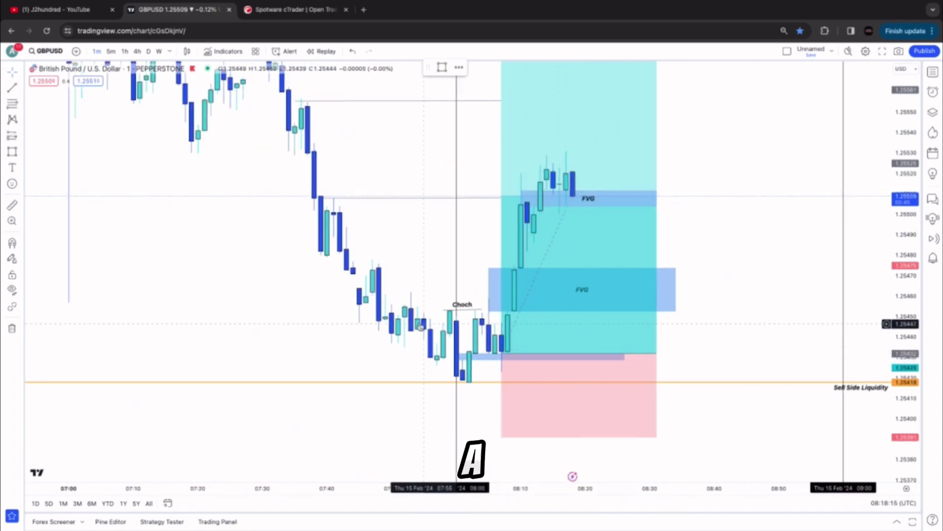
{"action": "left_click", "coordinate": [483, 313]}
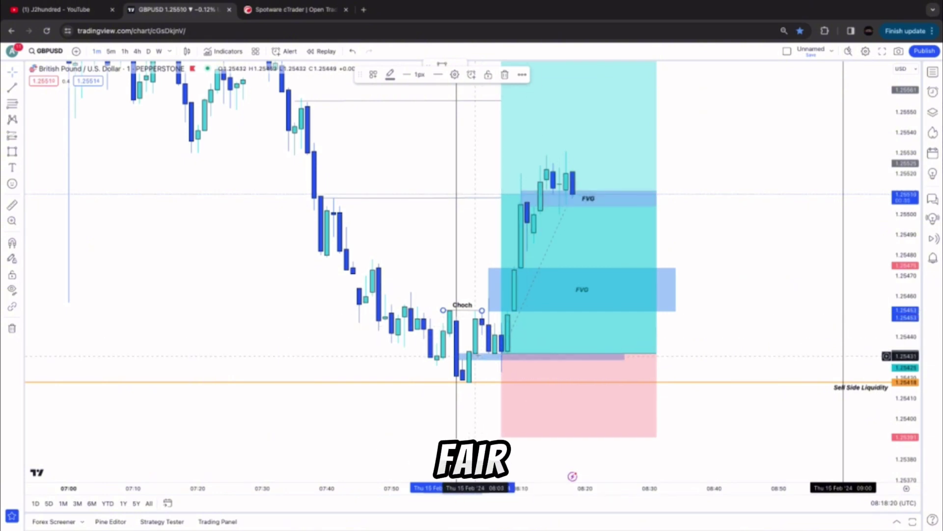
{"action": "left_click_drag", "start_coordinate": [899, 347], "coordinate": [899, 290]}
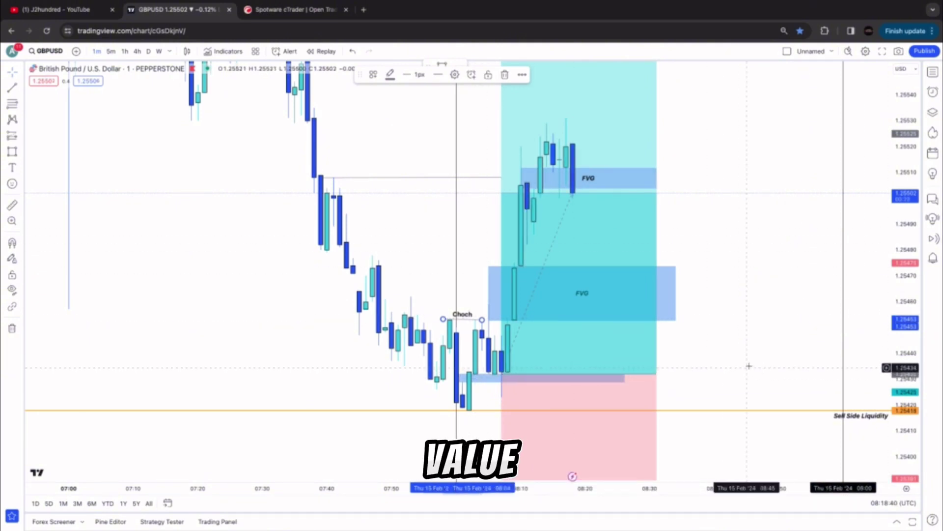
{"action": "left_click_drag", "start_coordinate": [901, 359], "coordinate": [902, 251]}
{"action": "left_click_drag", "start_coordinate": [675, 456], "coordinate": [616, 322]}
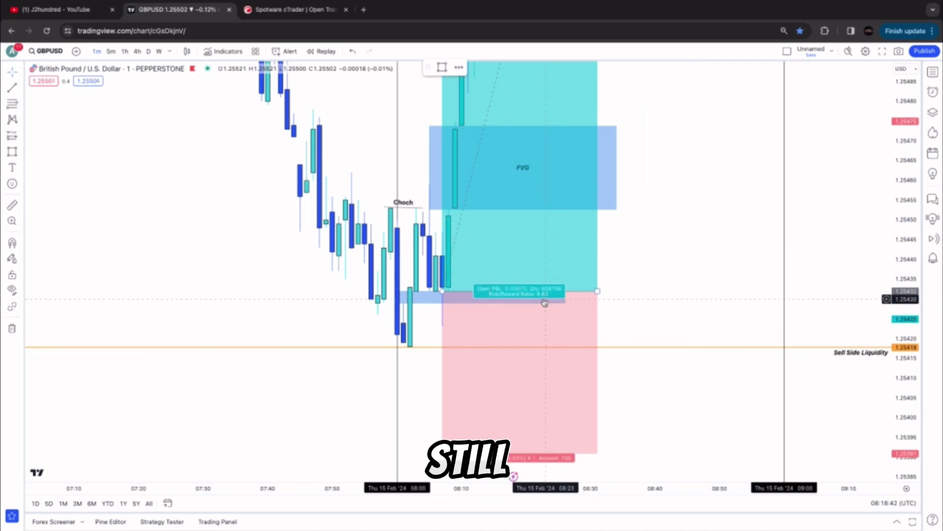
Apply the FVG template to the thin rectangle at the long position's entry level.
{"action": "left_click", "coordinate": [435, 301]}
{"action": "left_click", "coordinate": [373, 75]}
{"action": "left_click", "coordinate": [377, 142]}
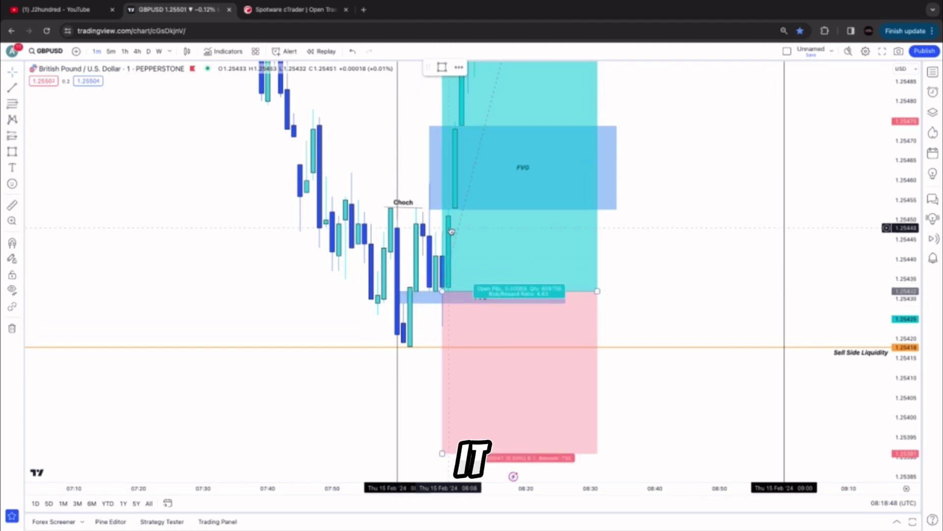
Tighten the long position's stop to just below the Sell Side Liquidity line, at about 1.25414.
{"action": "left_click_drag", "start_coordinate": [705, 235], "coordinate": [712, 279]}
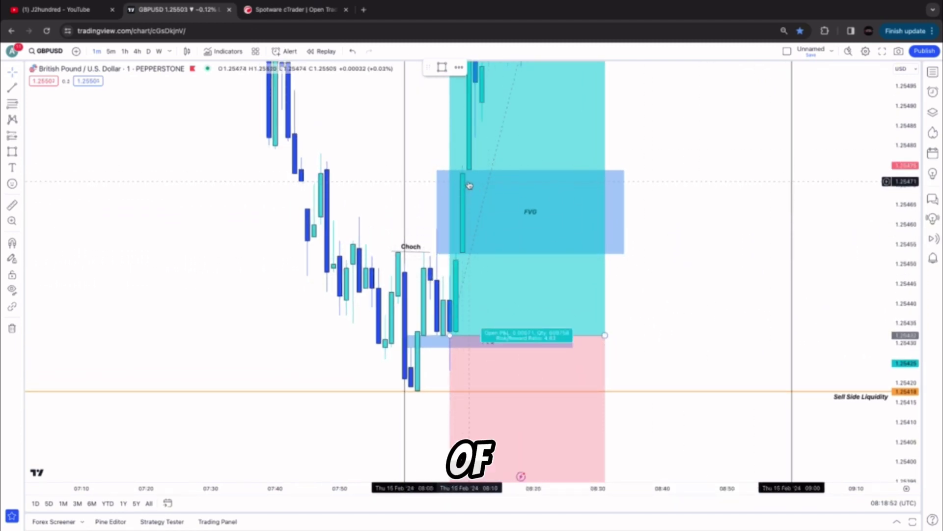
{"action": "left_click_drag", "start_coordinate": [672, 188], "coordinate": [684, 386]}
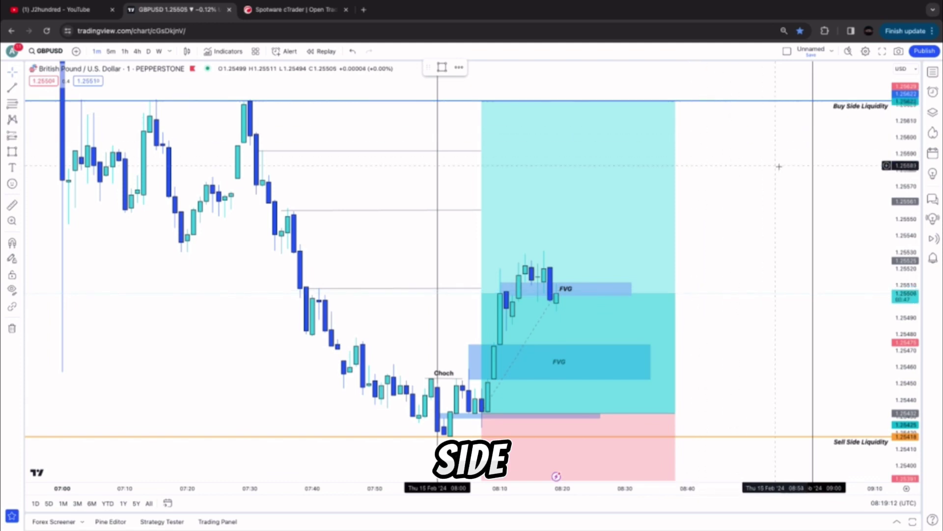
{"action": "left_click_drag", "start_coordinate": [780, 213], "coordinate": [773, 175]}
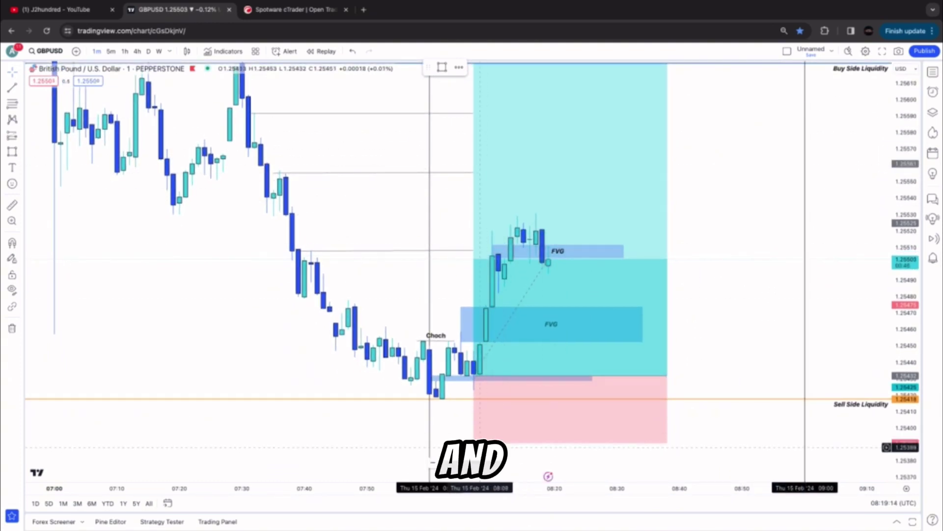
{"action": "left_click_drag", "start_coordinate": [474, 442], "coordinate": [474, 408]}
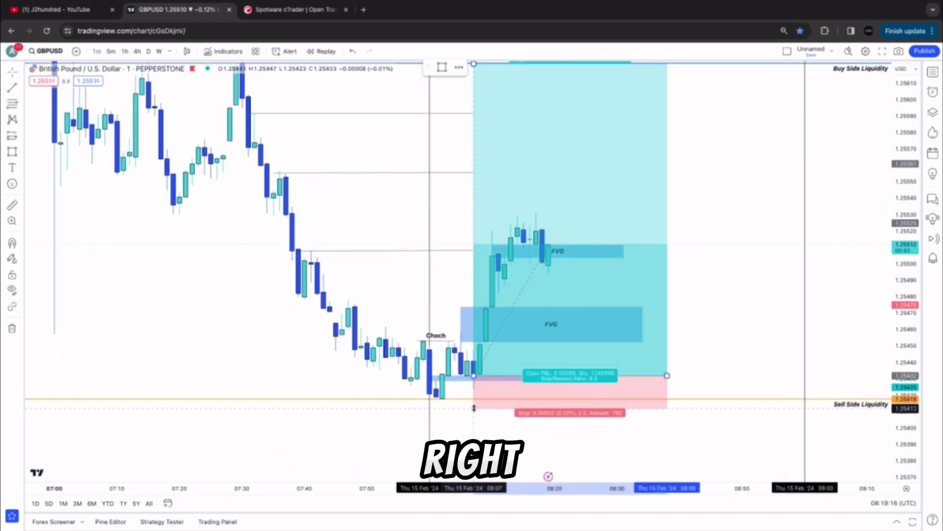
{"action": "left_click", "coordinate": [464, 403]}
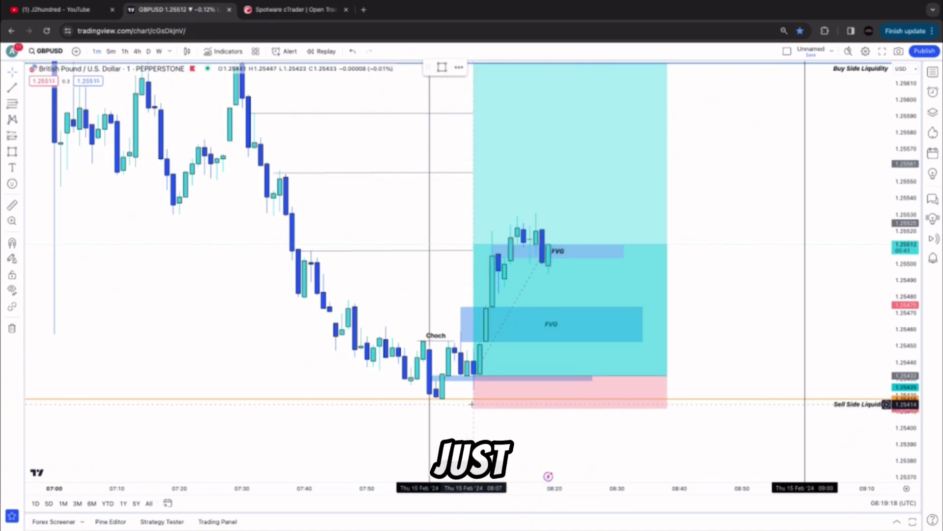
{"action": "left_click", "coordinate": [474, 407]}
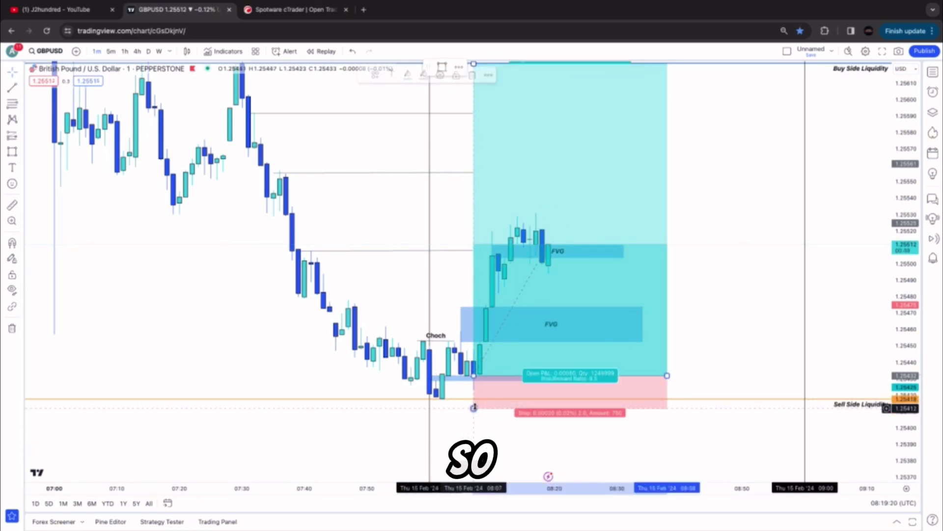
{"action": "left_click_drag", "start_coordinate": [473, 407], "coordinate": [474, 405]}
{"action": "left_click", "coordinate": [463, 419]}
{"action": "scroll", "coordinate": [465, 417], "scroll_direction": "down", "scroll_amount": 6}
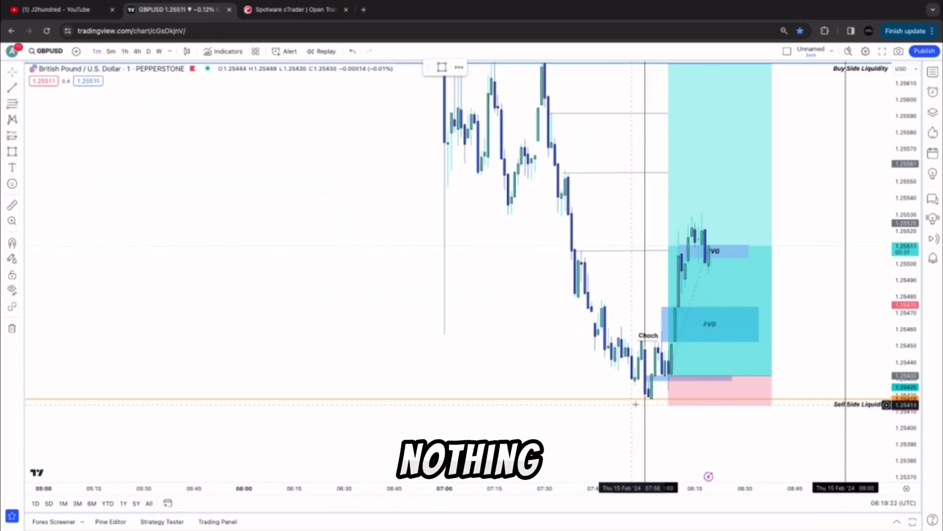
Shorten the long position so that it ends before the 09:00 vertical line.
{"action": "left_click_drag", "start_coordinate": [662, 412], "coordinate": [612, 413]}
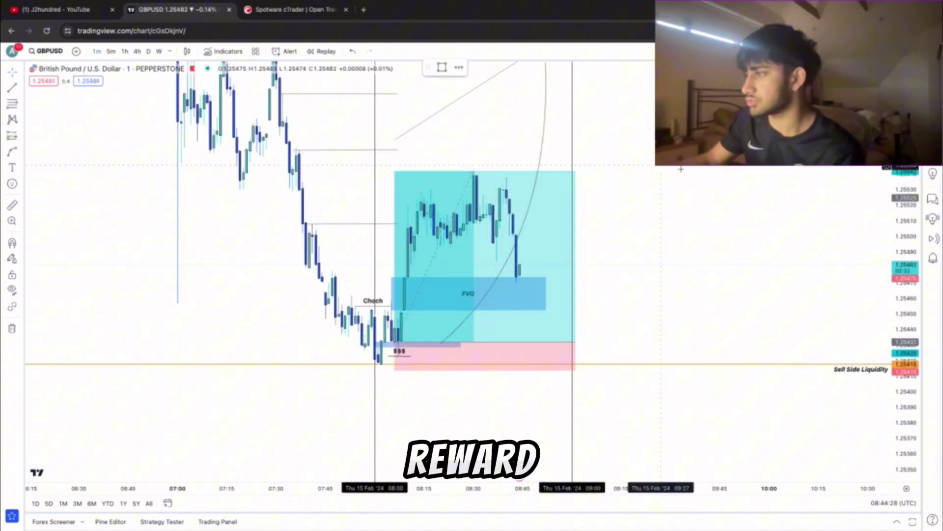
{"action": "scroll", "coordinate": [752, 242], "scroll_direction": "up", "scroll_amount": 2}
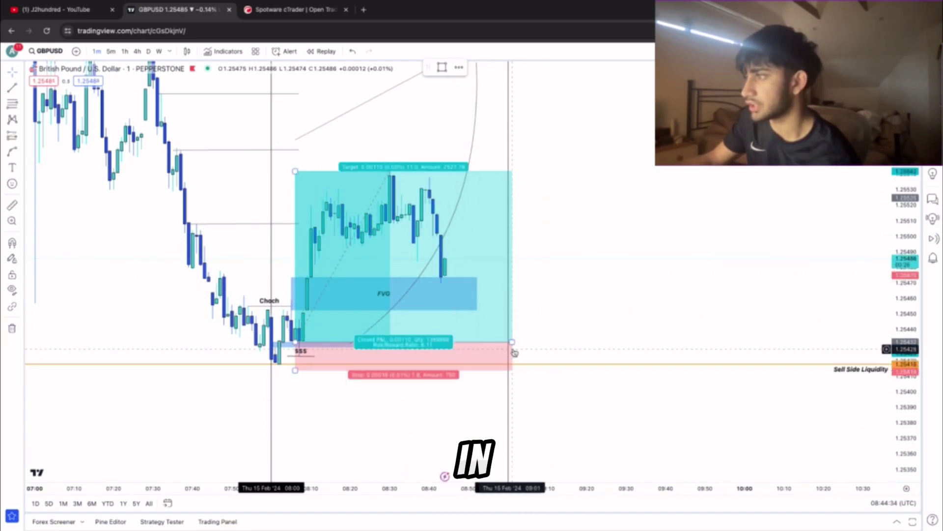
{"action": "left_click_drag", "start_coordinate": [512, 341], "coordinate": [421, 341]}
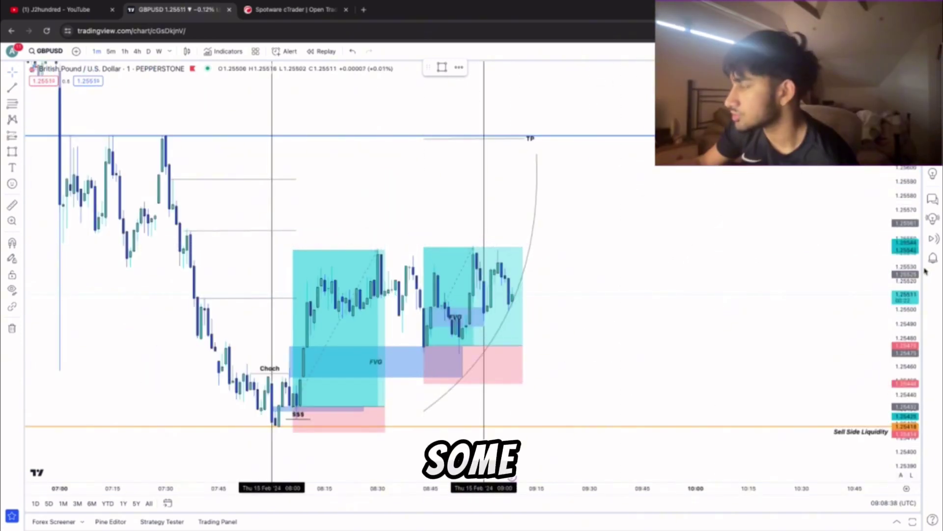
Inspect the target, stop and risk/reward figures of the second long position.
{"action": "left_click", "coordinate": [427, 248]}
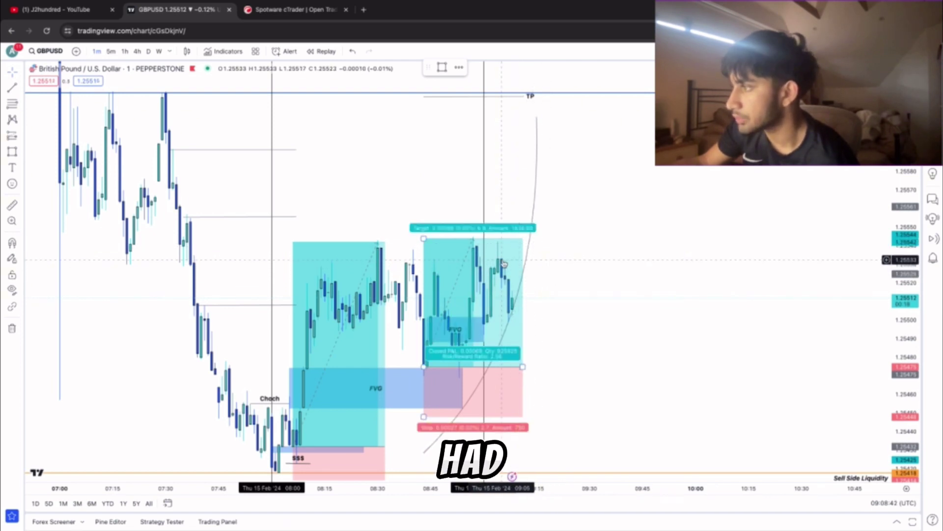
{"action": "left_click", "coordinate": [585, 268]}
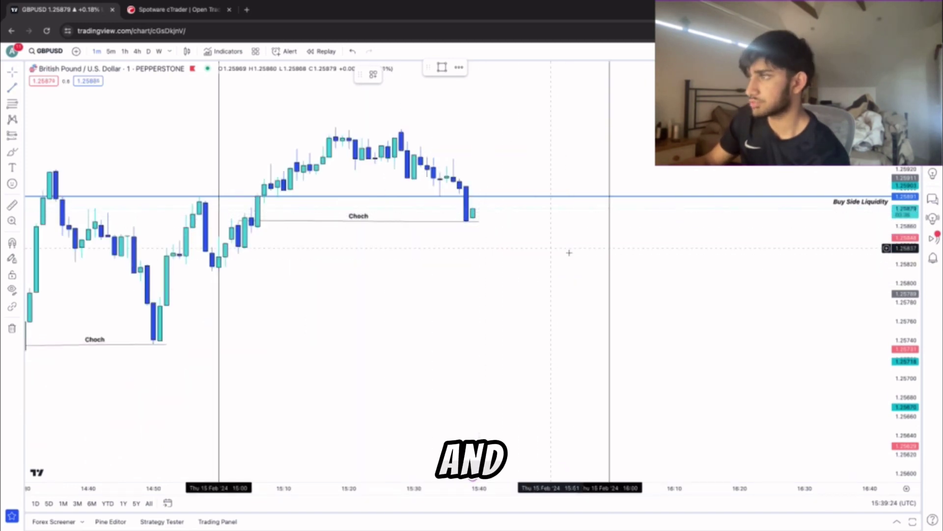
Mark the fair value gap at the Buy Side Liquidity line with a rectangle and apply the FVG template to it.
{"action": "left_click_drag", "start_coordinate": [911, 325], "coordinate": [876, 267]}
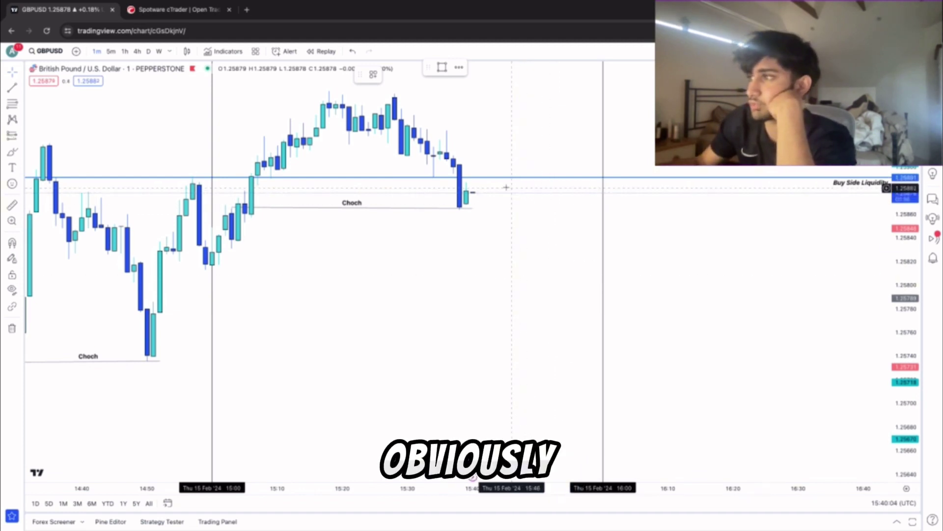
{"action": "left_click", "coordinate": [18, 152]}
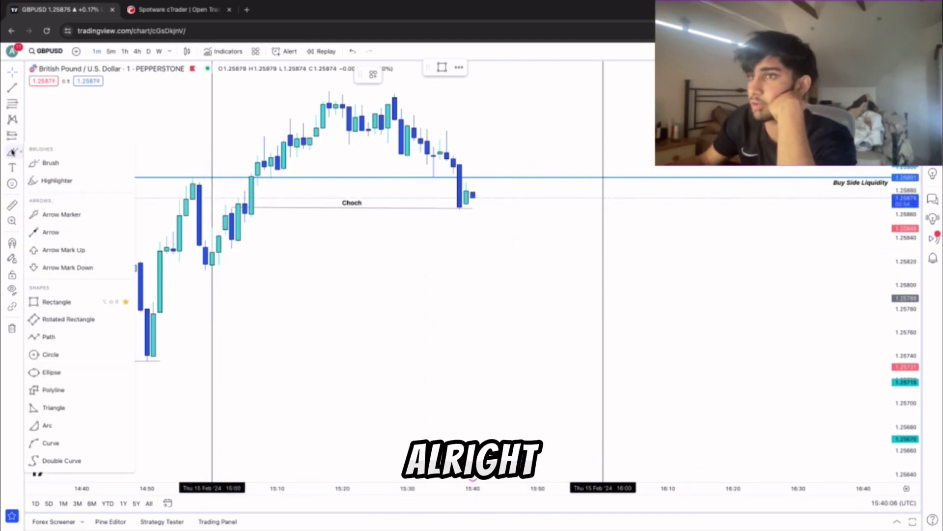
{"action": "left_click", "coordinate": [79, 299]}
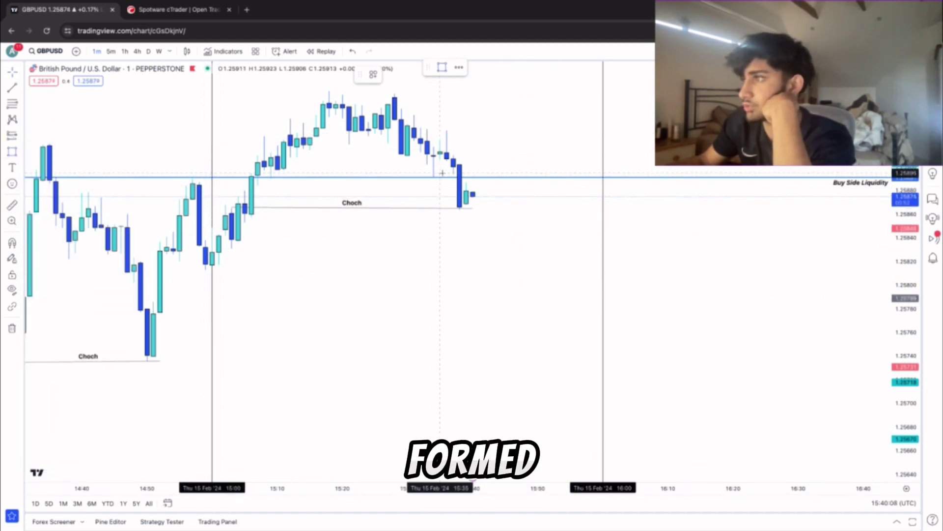
{"action": "left_click_drag", "start_coordinate": [446, 180], "coordinate": [558, 182]}
{"action": "left_click", "coordinate": [373, 74]}
{"action": "left_click", "coordinate": [404, 141]}
Check the GBPUSD chart in cTrader, review the pair on the 5-minute timeframe in TradingView and return to the 1-minute timeframe.
{"action": "left_click", "coordinate": [205, 14]}
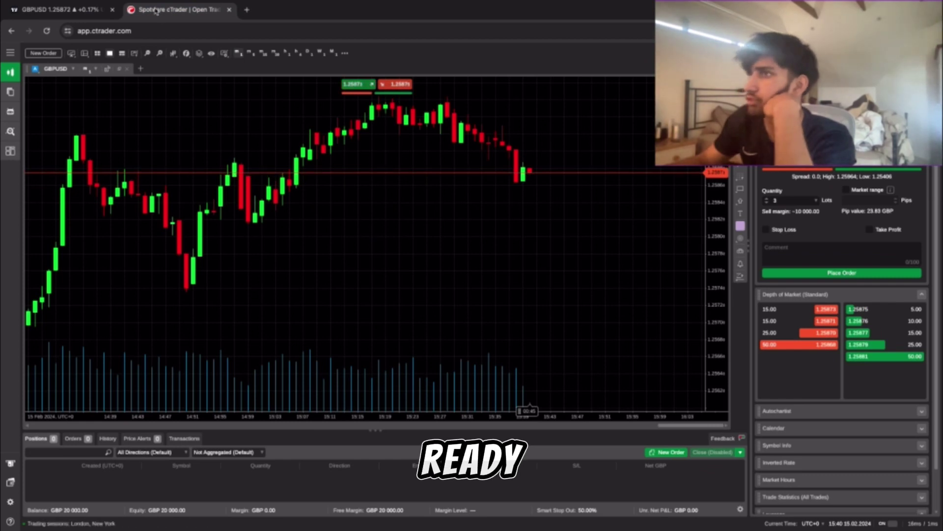
{"action": "left_click", "coordinate": [59, 9]}
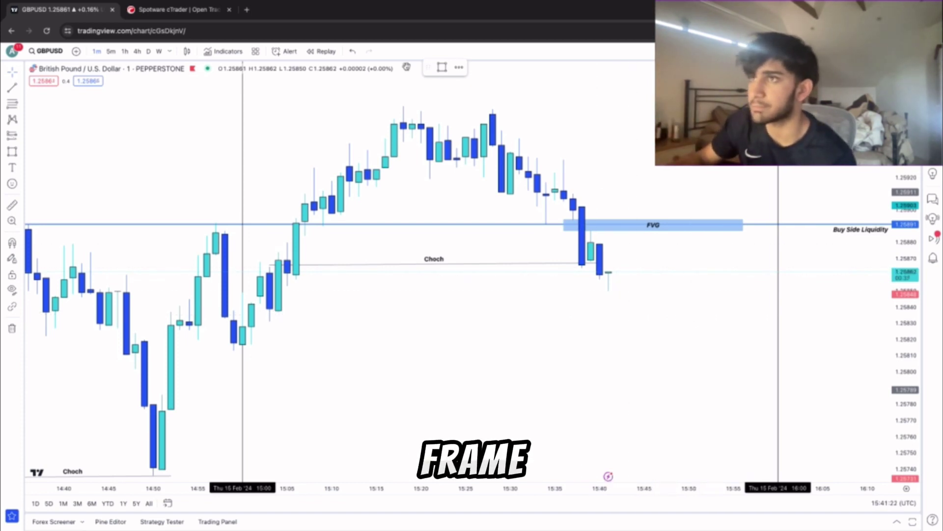
{"action": "left_click", "coordinate": [110, 52]}
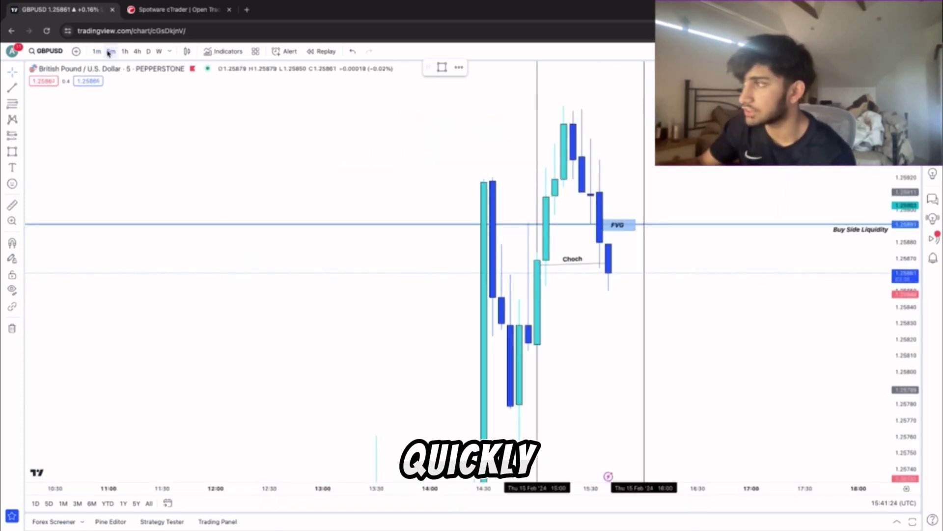
{"action": "left_click", "coordinate": [97, 52]}
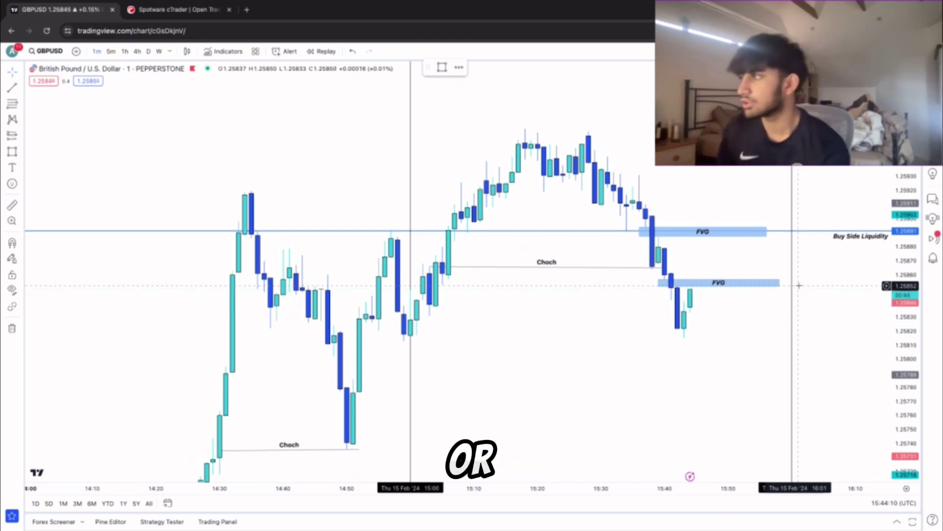
Switch to cTrader, place a 3-lot GBPUSD sell order and return to the TradingView chart.
{"action": "left_click", "coordinate": [195, 14]}
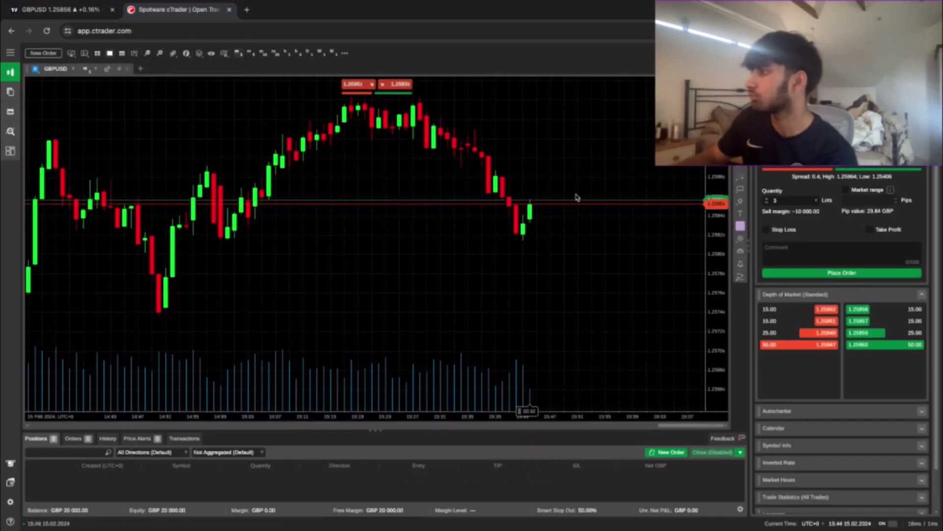
{"action": "left_click", "coordinate": [797, 271]}
{"action": "left_click", "coordinate": [104, 14]}
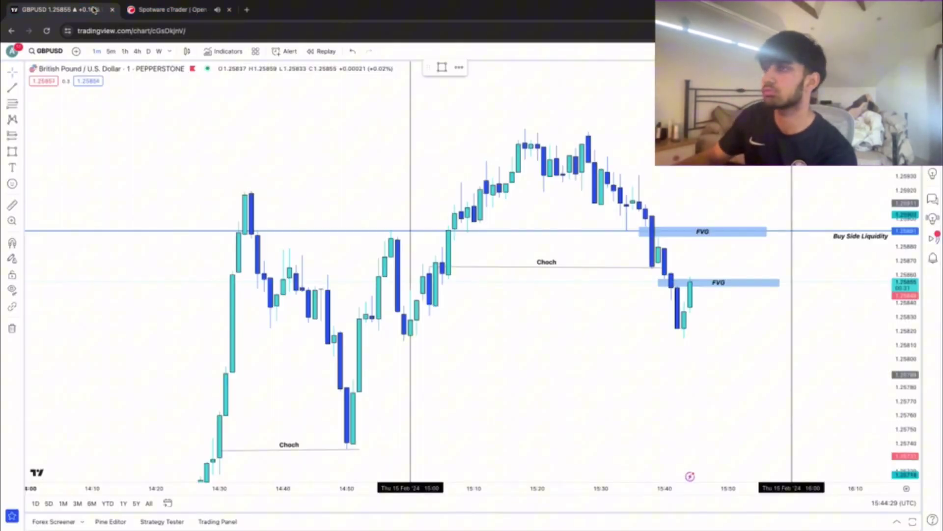
Switch back to cTrader and open the order quantity for editing.
{"action": "left_click", "coordinate": [199, 14]}
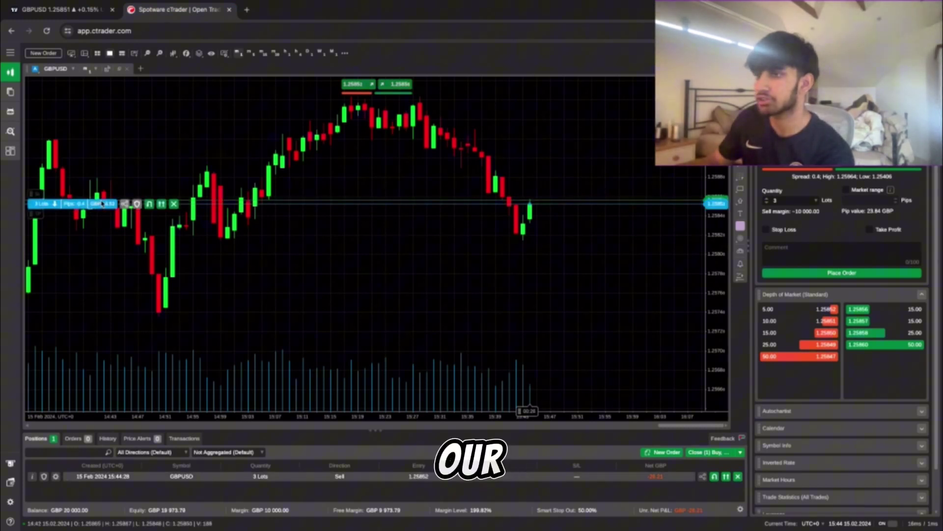
{"action": "left_click", "coordinate": [791, 200]}
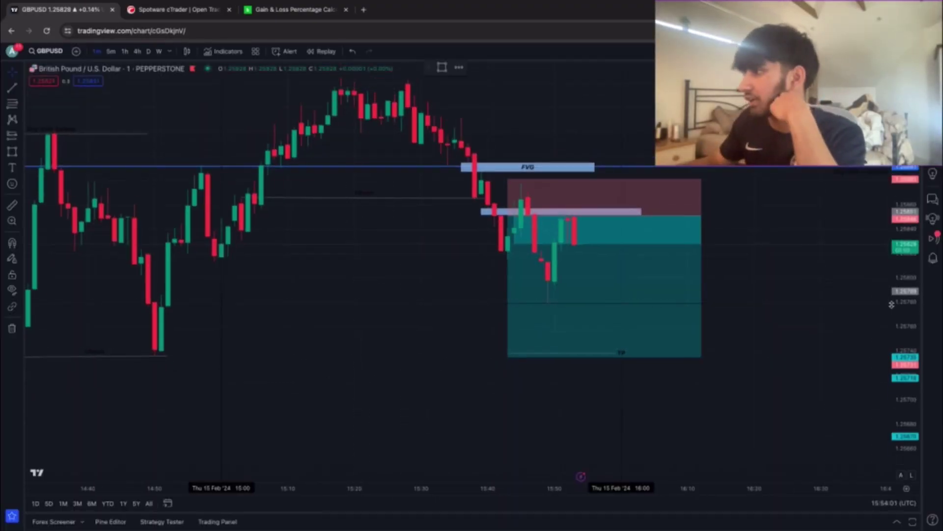
Set the TradingView chart's canvas background to a solid medium grey in the chart settings.
{"action": "scroll", "coordinate": [461, 292], "scroll_direction": "down", "scroll_amount": 3}
{"action": "right_click", "coordinate": [461, 293]}
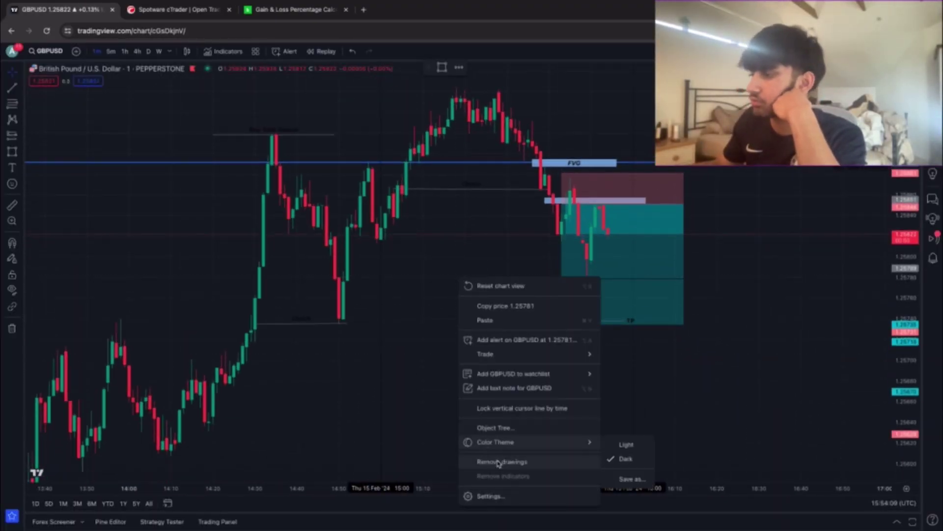
{"action": "left_click", "coordinate": [489, 496]}
{"action": "left_click", "coordinate": [369, 255]}
{"action": "left_click", "coordinate": [564, 114]}
{"action": "left_click", "coordinate": [614, 133]}
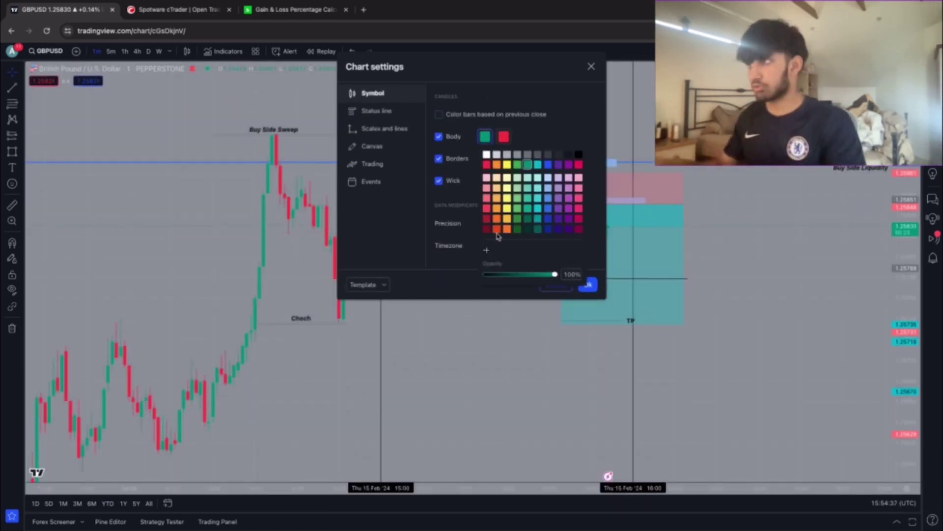
{"action": "left_click_drag", "start_coordinate": [497, 62], "coordinate": [318, 104]}
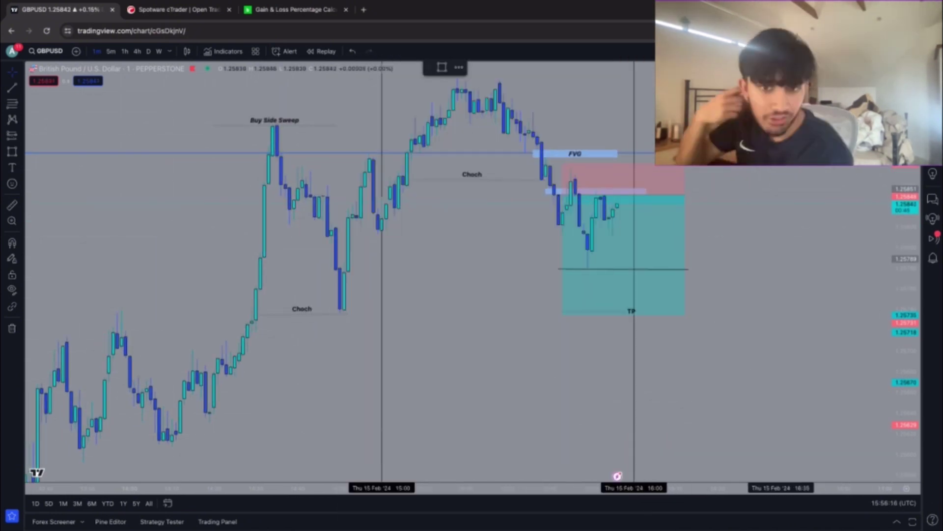
{"action": "left_click_drag", "start_coordinate": [866, 249], "coordinate": [794, 227]}
{"action": "left_click_drag", "start_coordinate": [399, 206], "coordinate": [464, 228]}
{"action": "left_click", "coordinate": [639, 231]}
{"action": "left_click", "coordinate": [694, 255]}
{"action": "right_click", "coordinate": [597, 241]}
{"action": "left_click", "coordinate": [627, 462]}
{"action": "left_click", "coordinate": [438, 167]}
{"action": "left_click", "coordinate": [541, 145]}
Recolour the short position's target zone purple with 49% opacity.
{"action": "right_click", "coordinate": [566, 252]}
{"action": "left_click", "coordinate": [406, 74]}
{"action": "mouse_move", "coordinate": [427, 214]}
{"action": "left_mouse_down"}
{"action": "mouse_move", "coordinate": [474, 214]}
{"action": "mouse_move", "coordinate": [441, 214]}
{"action": "left_mouse_up"}
{"action": "left_click", "coordinate": [520, 241]}
{"action": "left_click", "coordinate": [560, 250]}
{"action": "left_click", "coordinate": [406, 74]}
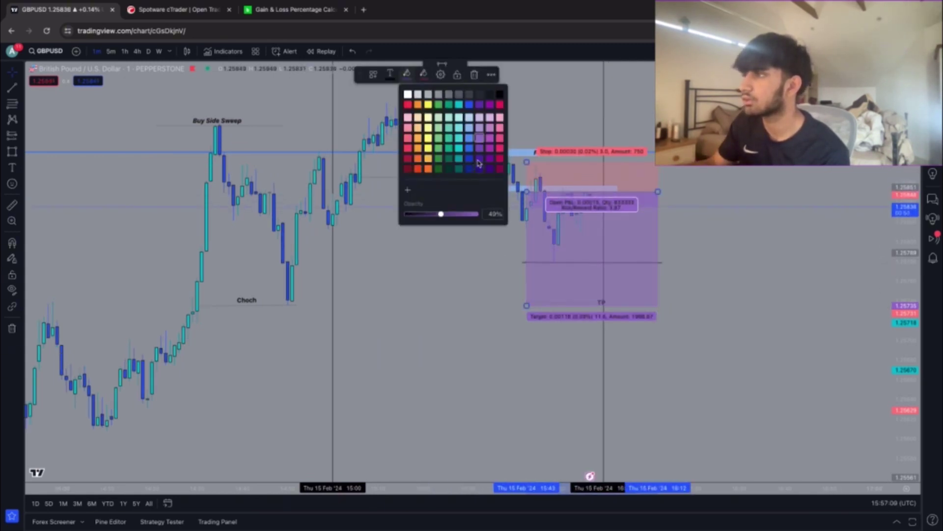
{"action": "left_click", "coordinate": [479, 158]}
{"action": "left_click", "coordinate": [406, 74]}
{"action": "left_click", "coordinate": [480, 148]}
{"action": "left_click", "coordinate": [486, 246]}
Change the colour of the Choch line beneath the price peak to black.
{"action": "scroll", "coordinate": [570, 265], "scroll_direction": "down", "scroll_amount": 3}
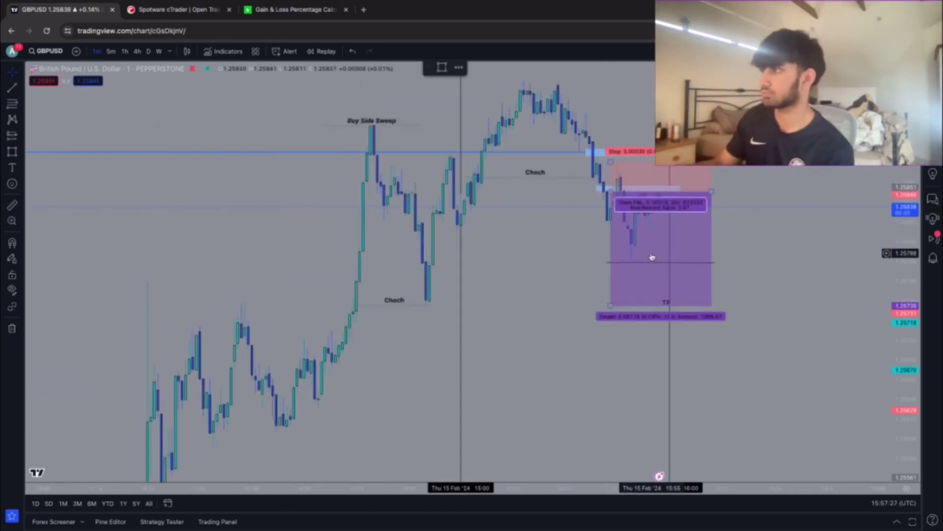
{"action": "scroll", "coordinate": [567, 267], "scroll_direction": "up", "scroll_amount": 4}
{"action": "left_click_drag", "start_coordinate": [393, 173], "coordinate": [493, 246]}
{"action": "left_click", "coordinate": [493, 246]}
{"action": "left_click", "coordinate": [391, 74]}
{"action": "left_click", "coordinate": [479, 93]}
Save the black line style over the existing Choch drawing template.
{"action": "left_click", "coordinate": [373, 75]}
{"action": "left_click", "coordinate": [403, 93]}
{"action": "type", "text": "CH"}
{"action": "left_click", "coordinate": [399, 308]}
{"action": "left_click", "coordinate": [546, 315]}
Apply the updated Choch template to the lower Choch line.
{"action": "left_click", "coordinate": [307, 377]}
{"action": "left_click", "coordinate": [373, 74]}
{"action": "left_click", "coordinate": [402, 162]}
Recolour the Buy Side Sweep line black and save its style as the Buy Side Sweep drawing template.
{"action": "left_click", "coordinate": [305, 198]}
{"action": "left_click", "coordinate": [390, 74]}
{"action": "left_click", "coordinate": [455, 75]}
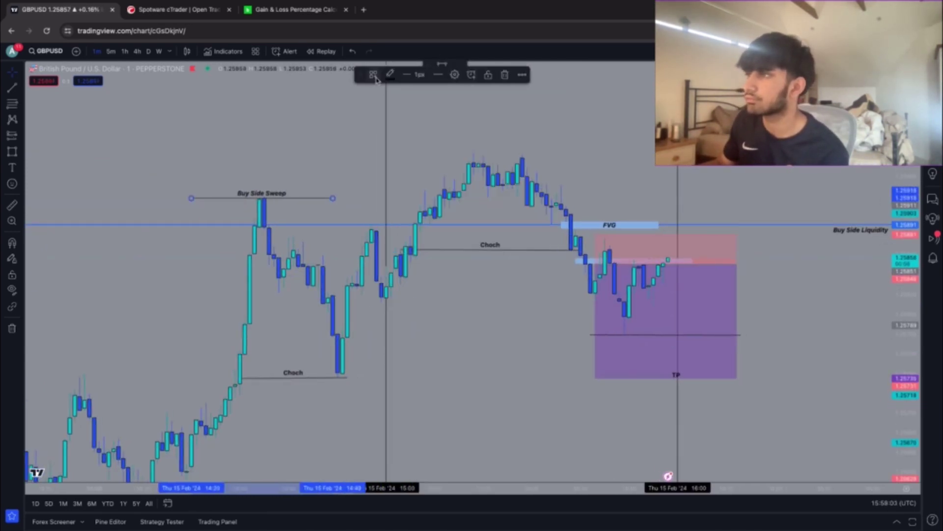
{"action": "left_click", "coordinate": [373, 75]}
{"action": "left_click", "coordinate": [403, 93]}
{"action": "type", "text": "BSS"}
{"action": "left_click", "coordinate": [545, 318]}
Examine the GBPUSD price action around the short position, its fair value gaps and the TP level on the 1-minute chart.
{"action": "left_click_drag", "start_coordinate": [532, 328], "coordinate": [421, 318]}
{"action": "scroll", "coordinate": [644, 276], "scroll_direction": "down", "scroll_amount": 2}
{"action": "left_click_drag", "start_coordinate": [905, 314], "coordinate": [905, 266]}
{"action": "left_click_drag", "start_coordinate": [766, 262], "coordinate": [647, 243]}
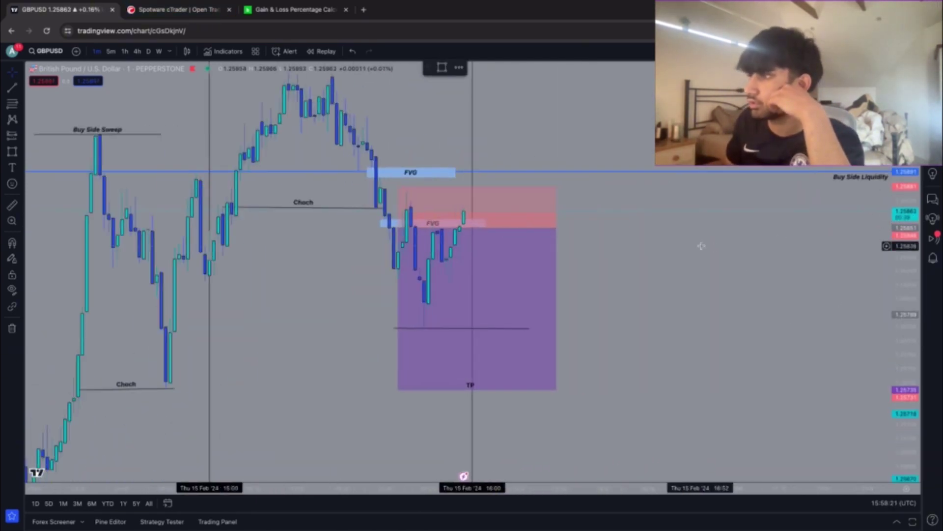
{"action": "scroll", "coordinate": [644, 275], "scroll_direction": "up", "scroll_amount": 3}
{"action": "left_click_drag", "start_coordinate": [552, 253], "coordinate": [585, 248]}
{"action": "scroll", "coordinate": [585, 249], "scroll_direction": "down", "scroll_amount": 1}
{"action": "left_click_drag", "start_coordinate": [225, 321], "coordinate": [267, 76]}
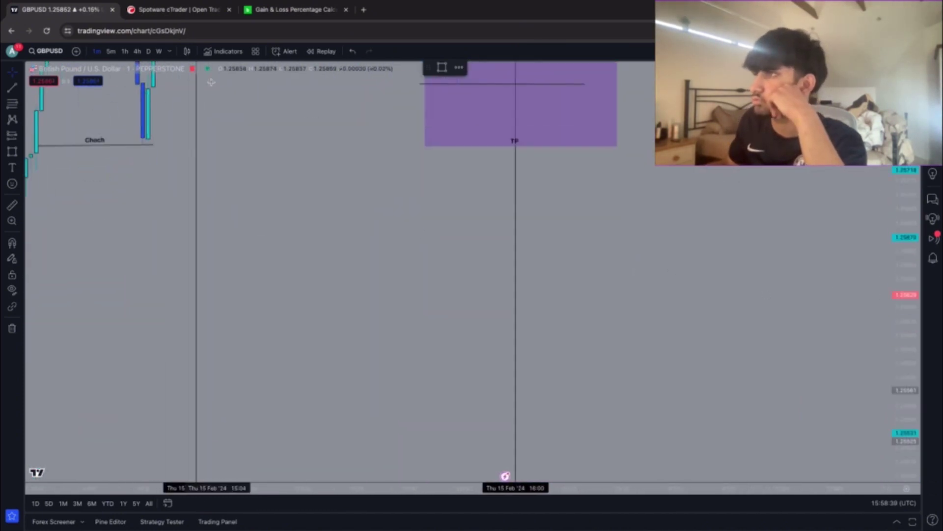
{"action": "scroll", "coordinate": [267, 77], "scroll_direction": "down", "scroll_amount": 5}
{"action": "left_click_drag", "start_coordinate": [905, 246], "coordinate": [905, 344]}
{"action": "left_click_drag", "start_coordinate": [656, 326], "coordinate": [647, 318]}
{"action": "scroll", "coordinate": [646, 318], "scroll_direction": "up", "scroll_amount": 5}
{"action": "left_click_drag", "start_coordinate": [503, 424], "coordinate": [504, 446]}
{"action": "left_click_drag", "start_coordinate": [905, 364], "coordinate": [905, 275]}
{"action": "left_click_drag", "start_coordinate": [605, 183], "coordinate": [583, 330]}
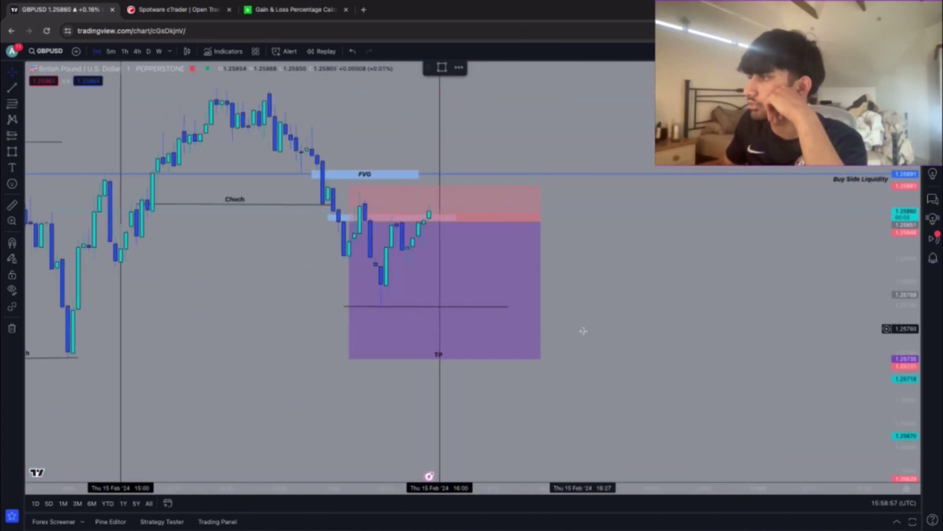
Adjust the fill opacity of the short position's stop zone and extend the TP line past the position's right edge.
{"action": "right_click", "coordinate": [452, 253]}
{"action": "left_click", "coordinate": [423, 75]}
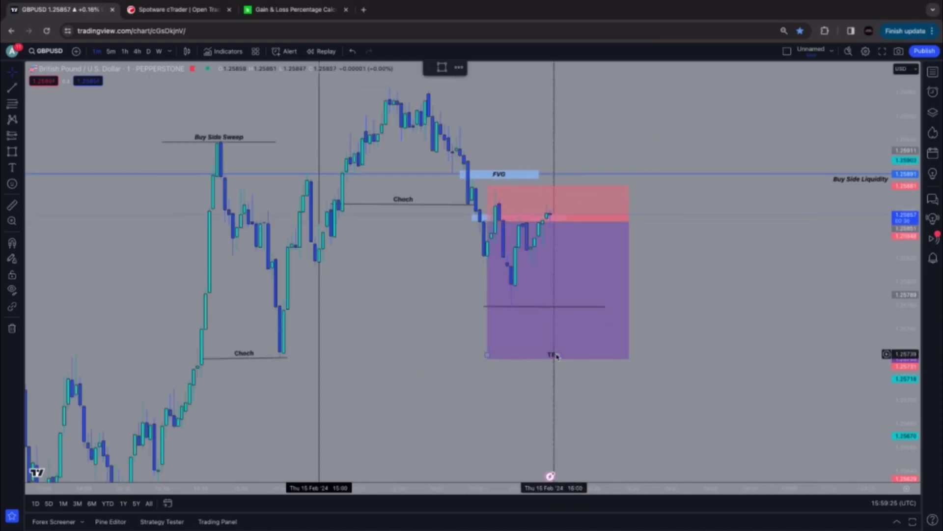
{"action": "left_click_drag", "start_coordinate": [554, 355], "coordinate": [642, 358]}
Apply the Sell Side Sweep template to the spare line below the Choch level and save the line style as the SL template.
{"action": "left_click", "coordinate": [373, 74]}
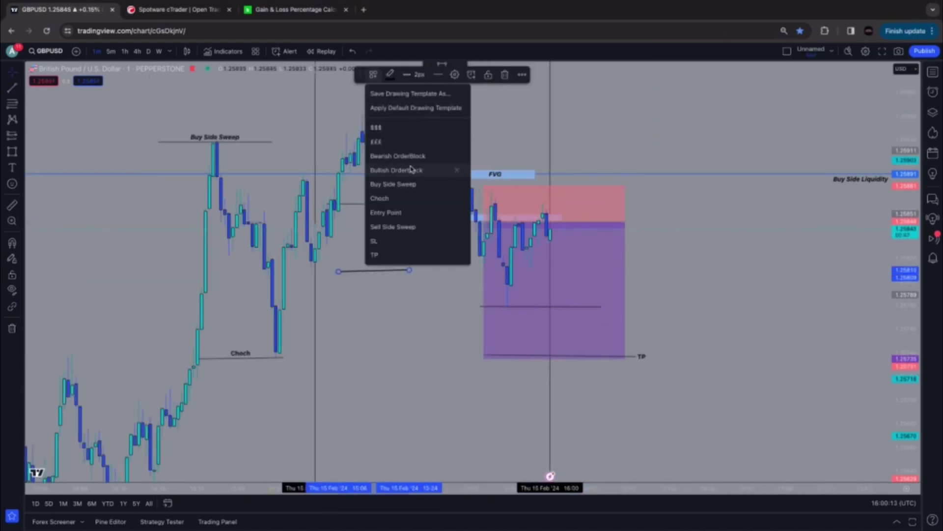
{"action": "left_click", "coordinate": [391, 227]}
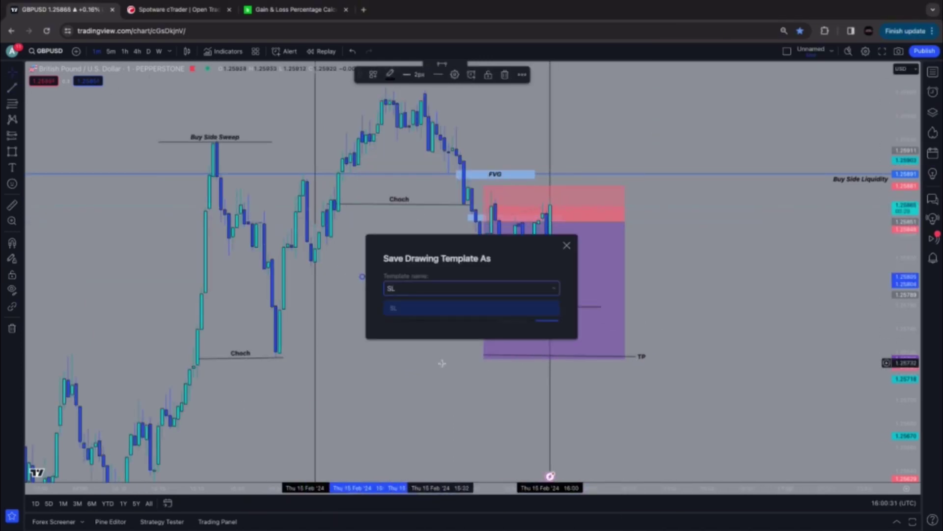
{"action": "key", "text": "Return"}
{"action": "left_click", "coordinate": [391, 74]}
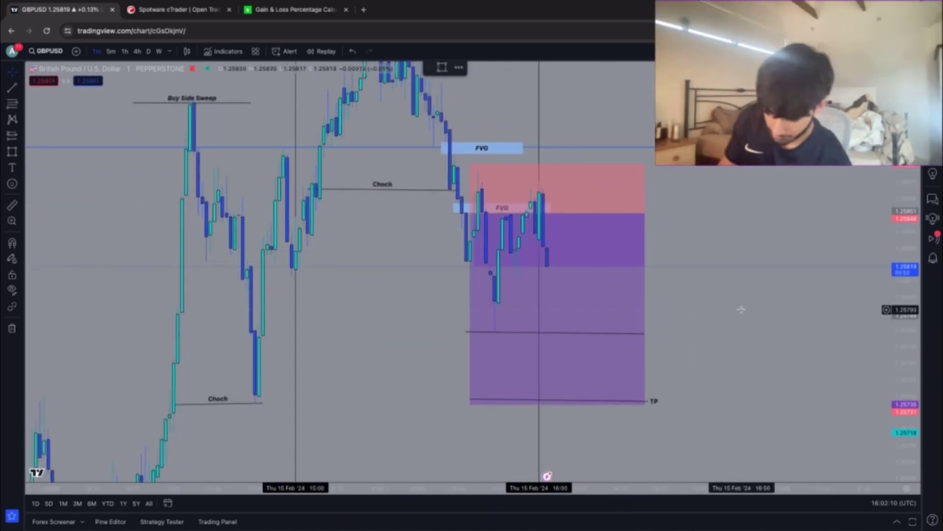
Set the fill of the short position's stop zone to white with 50% opacity.
{"action": "right_click", "coordinate": [558, 182]}
{"action": "left_click", "coordinate": [426, 75]}
{"action": "left_click", "coordinate": [423, 90]}
{"action": "left_click", "coordinate": [747, 331]}
{"action": "right_click", "coordinate": [587, 212]}
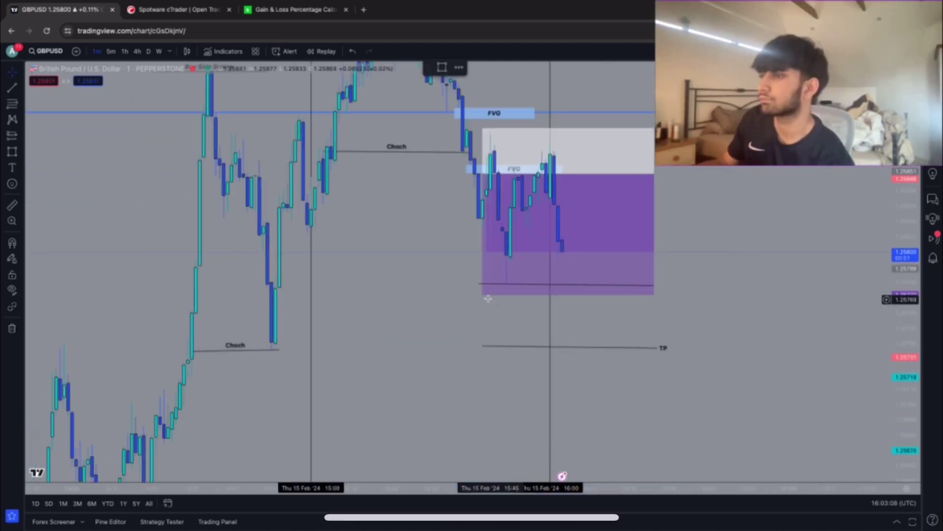
{"action": "scroll", "coordinate": [822, 321], "scroll_direction": "down", "scroll_amount": 5}
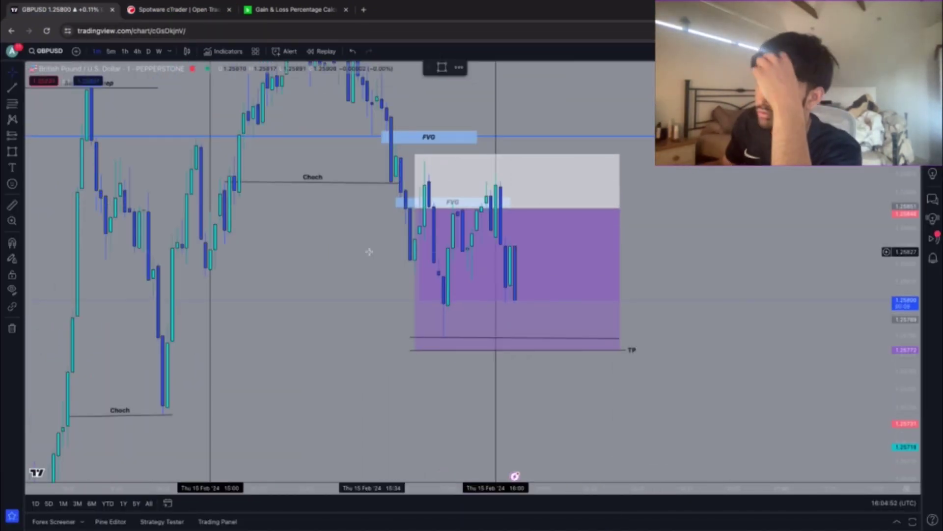
Switch to cTrader and check the GBPUSD chart and the open positions.
{"action": "scroll", "coordinate": [452, 273], "scroll_direction": "down", "scroll_amount": 2}
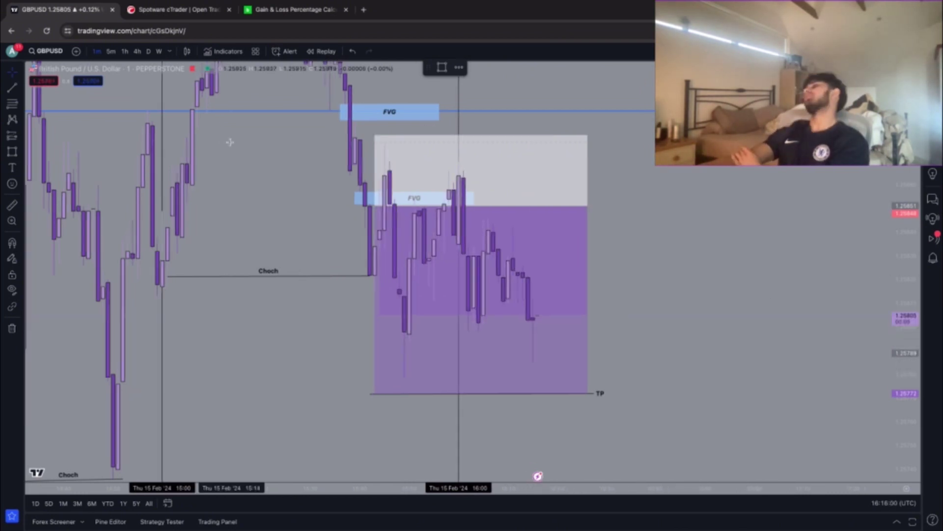
{"action": "left_click", "coordinate": [174, 9]}
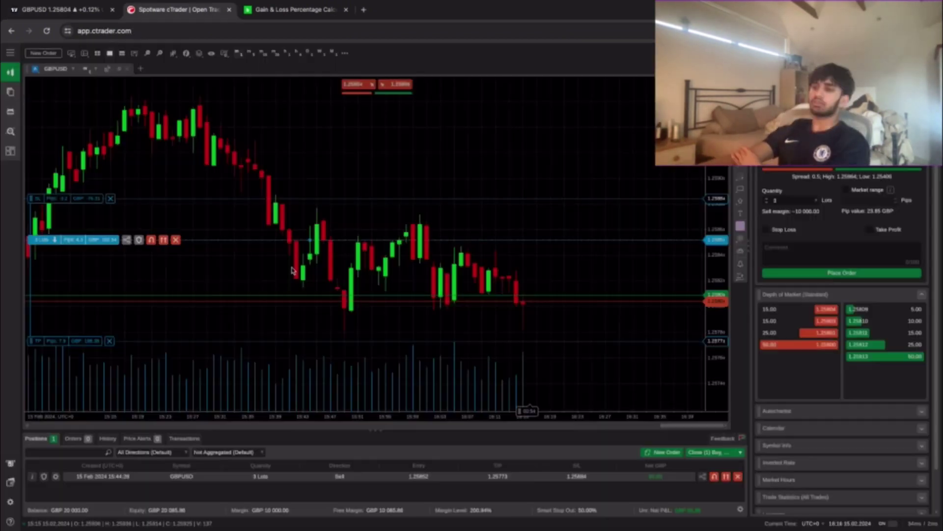
{"action": "left_click", "coordinate": [196, 241]}
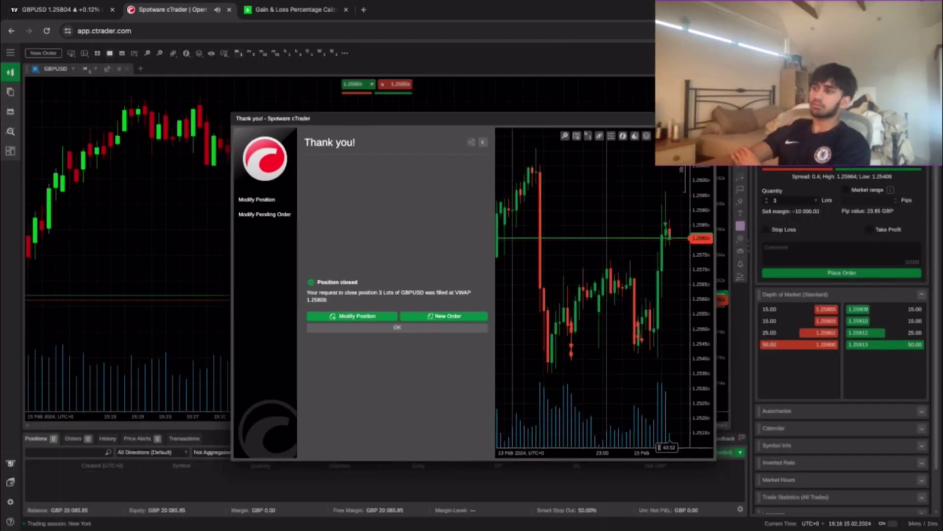
{"action": "left_click", "coordinate": [706, 119]}
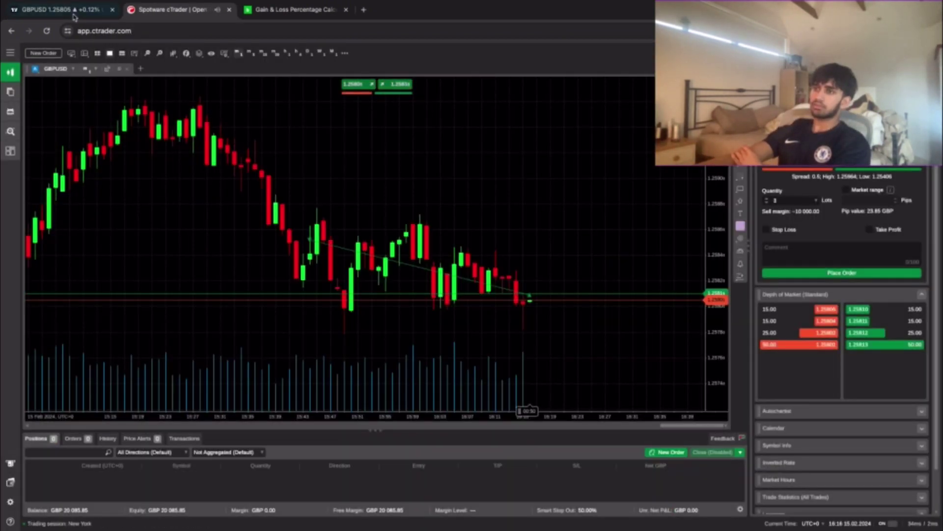